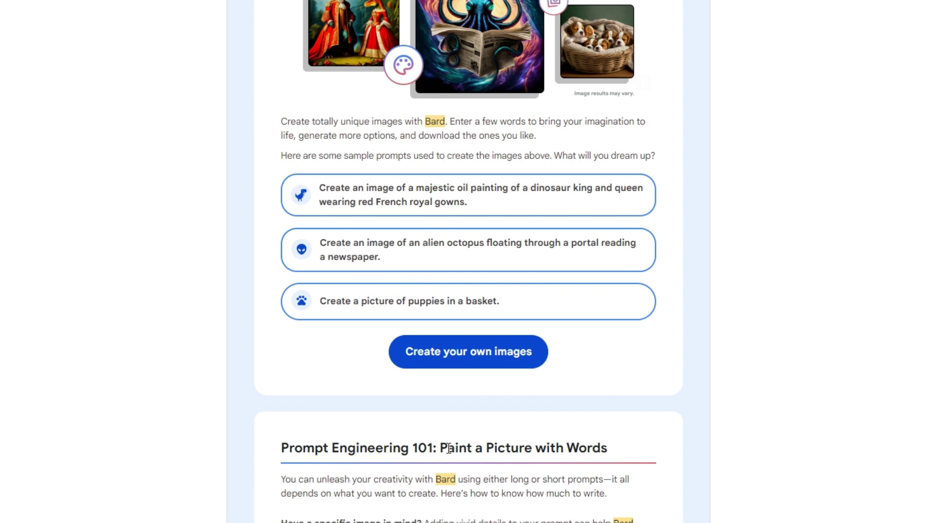
Read the image prompt-writing tips in the Bard update and open Bard to create images
scroll(438, 443, down, 3)
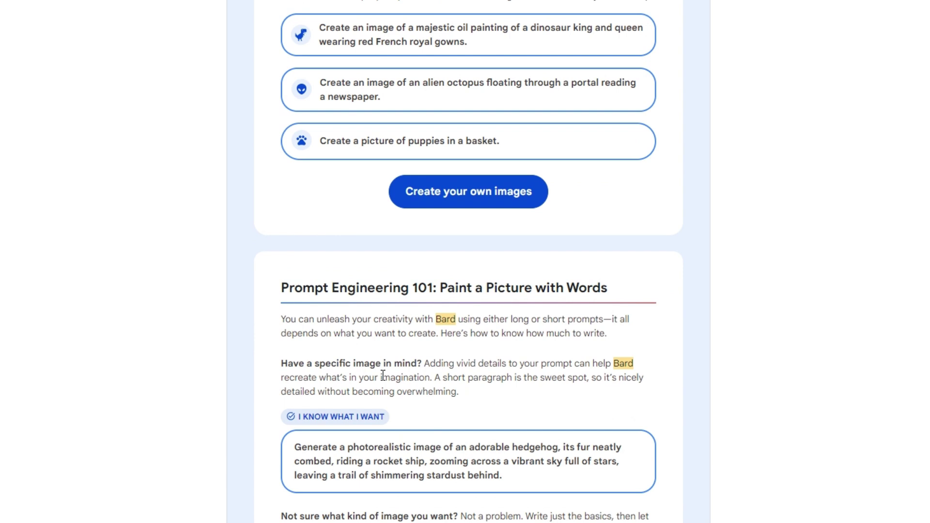
scroll(451, 436, down, 2)
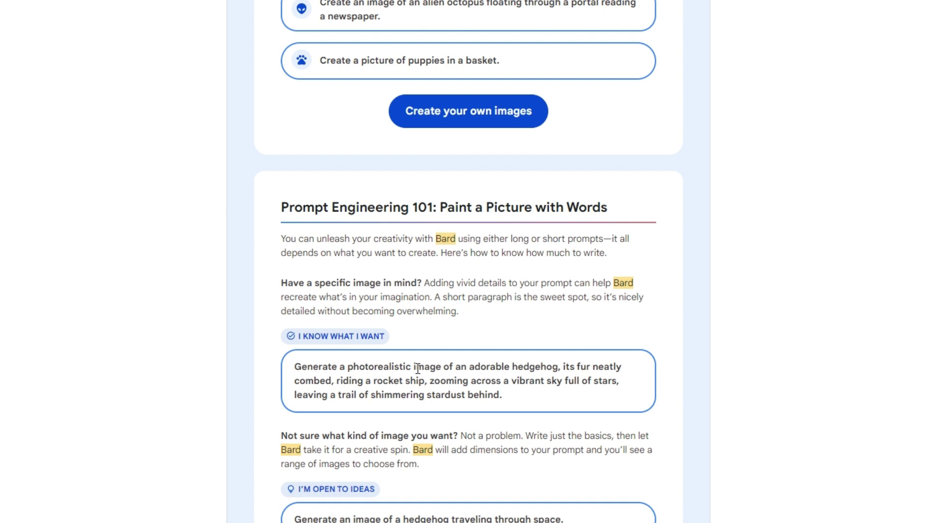
scroll(436, 145, down, 4)
scroll(482, 200, up, 4)
click(489, 125)
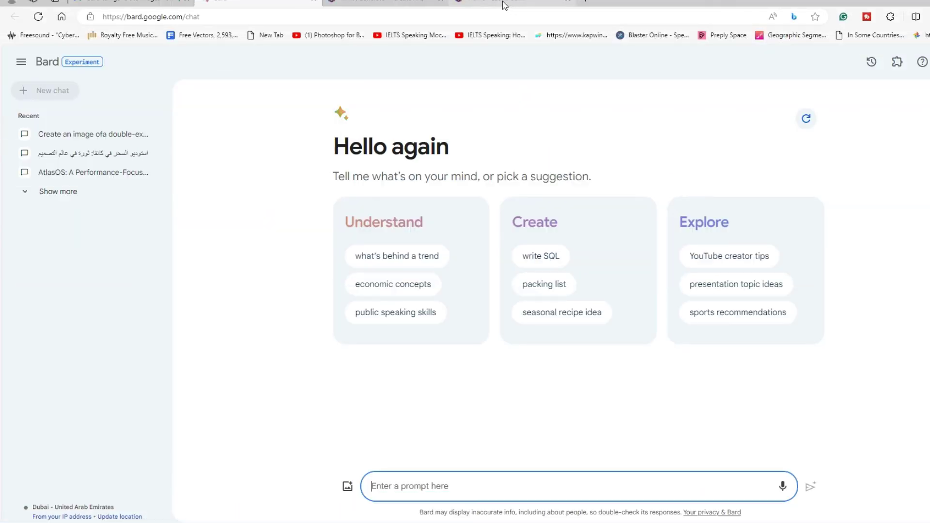
Switch to Leonardo.Ai and copy the full prompt of the Margherita pizza image from the recent creations
click(504, 3)
scroll(449, 270, down, 3)
scroll(467, 305, up, 3)
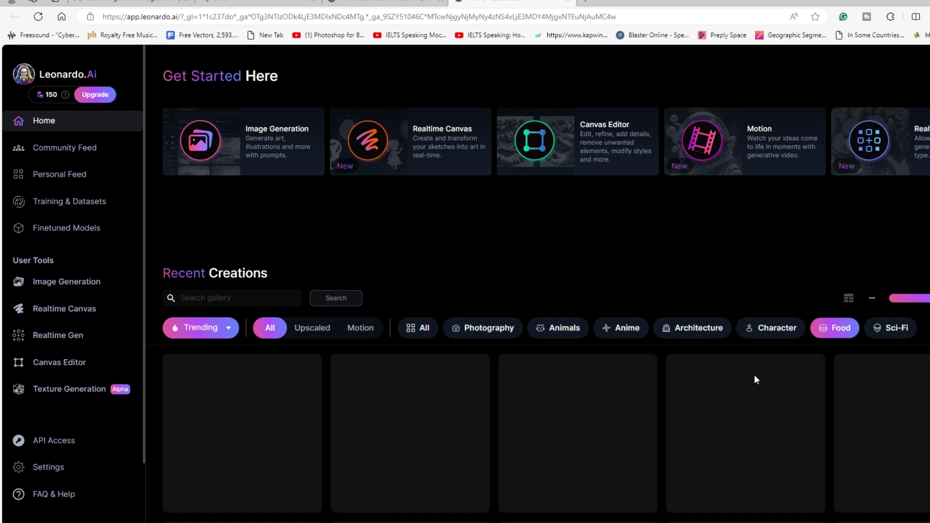
scroll(751, 379, down, 3)
scroll(747, 383, up, 3)
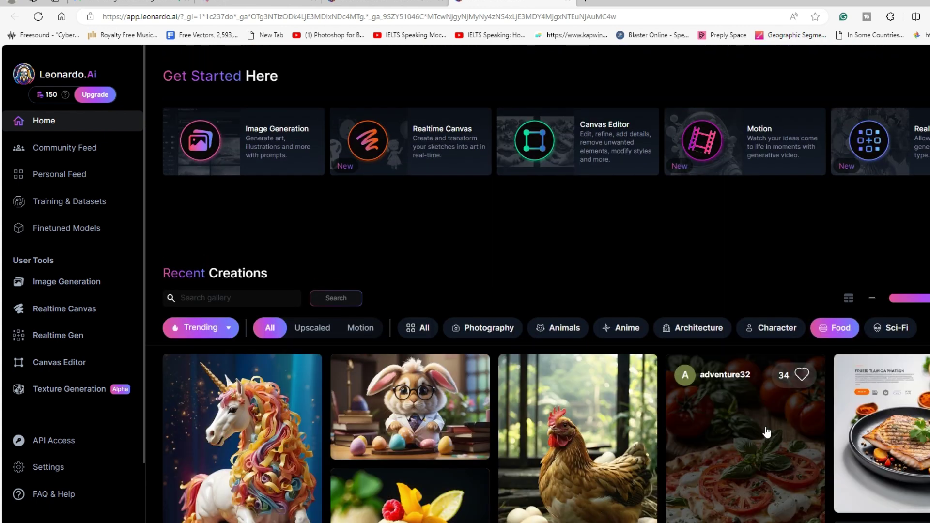
click(767, 431)
drag(524, 169, 599, 184)
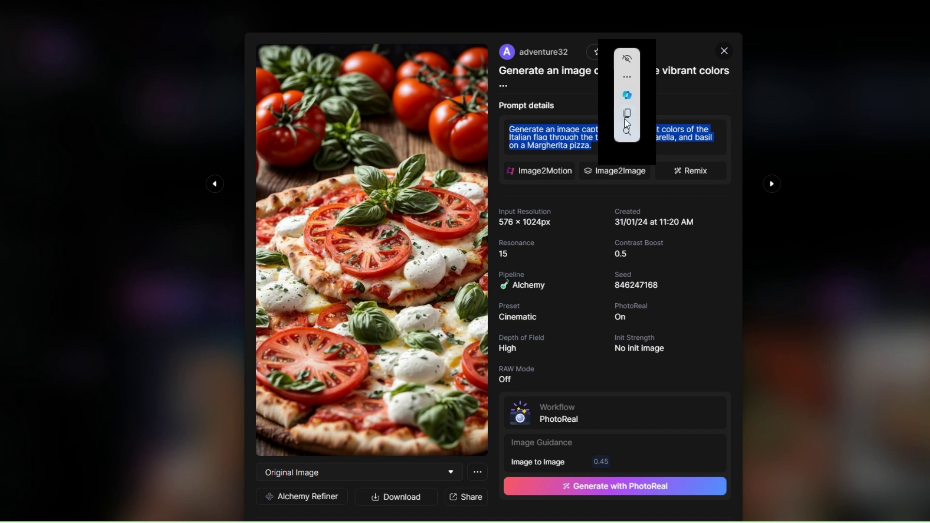
click(628, 114)
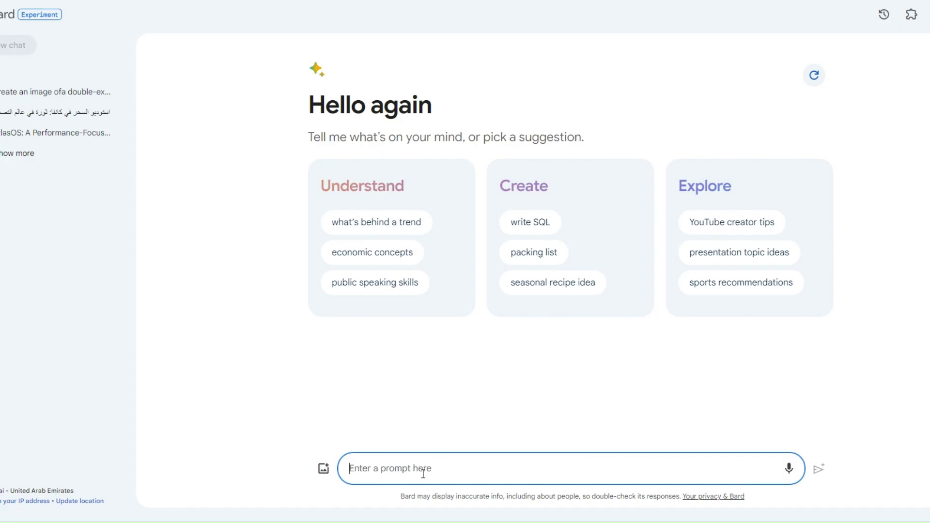
Submit the copied Margherita pizza prompt in Bard, changing its opening to "Generate a realistic image"
key(ctrl+v)
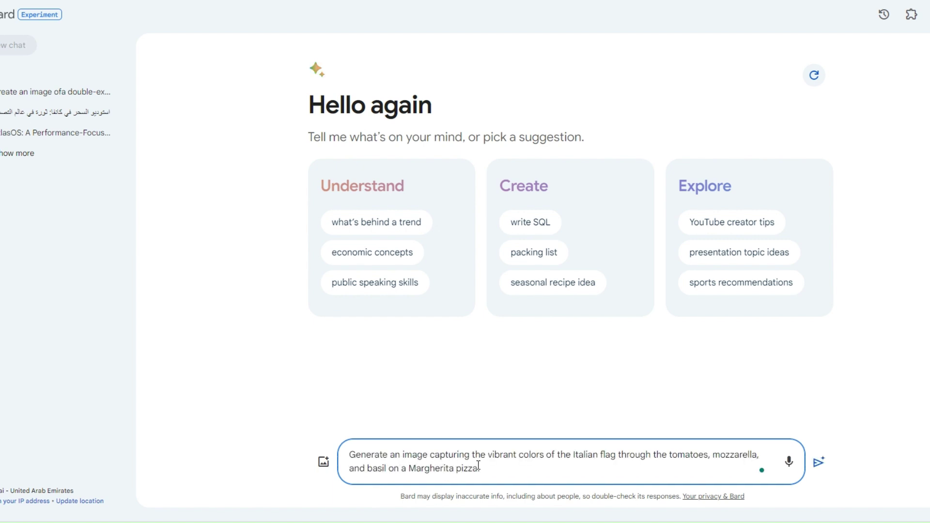
click(404, 455)
key(BackSpace)
text(real)
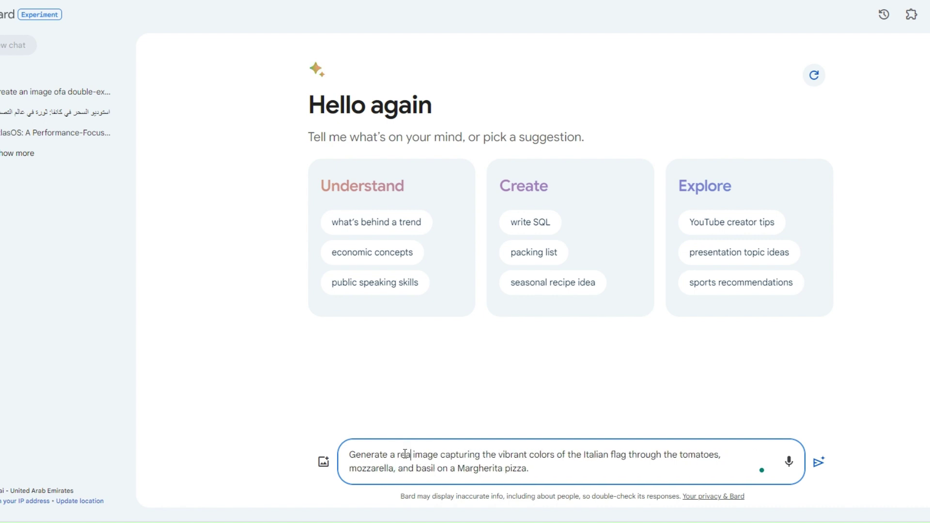
text(istic)
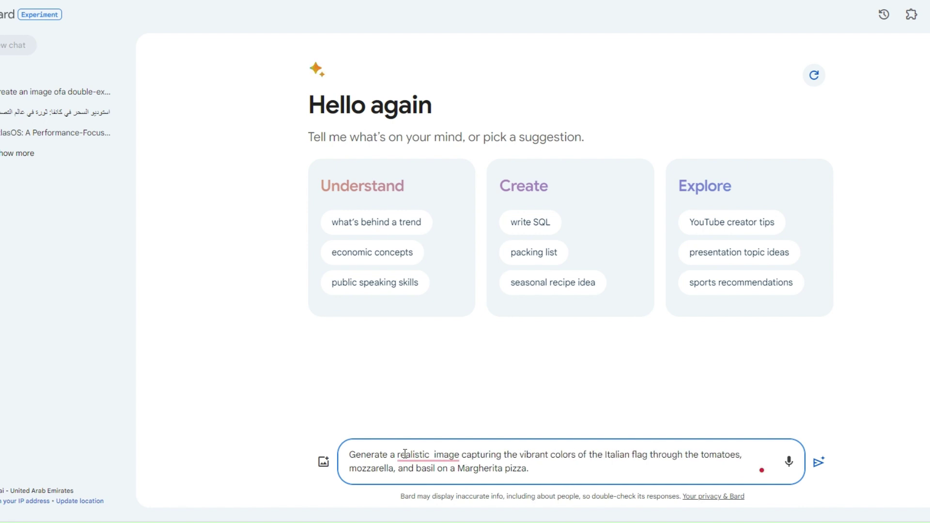
key(BackSpace)
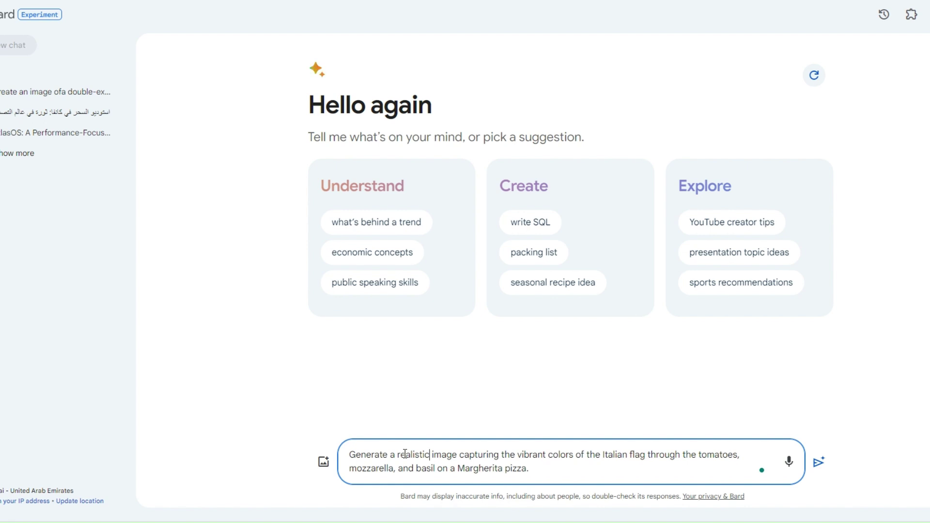
click(818, 465)
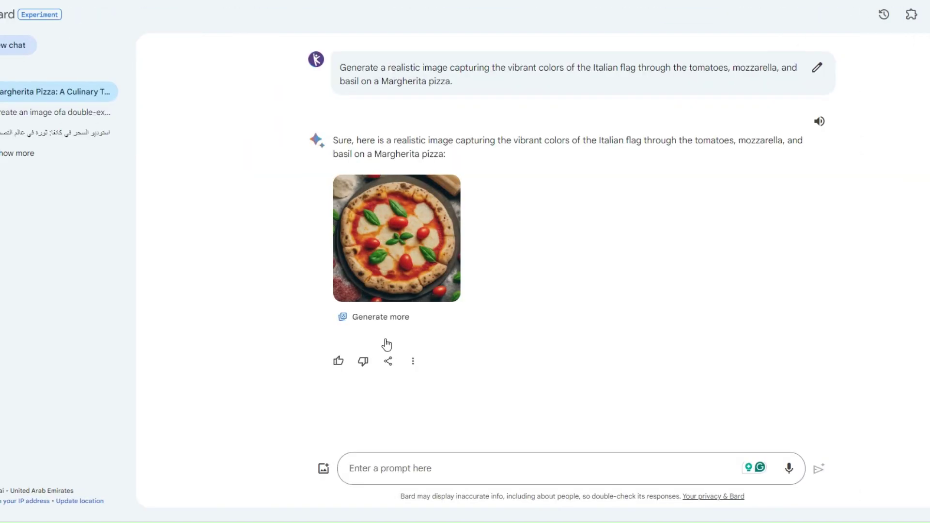
Generate more versions of the pizza image and preview the one served on the light plate at full size
click(425, 226)
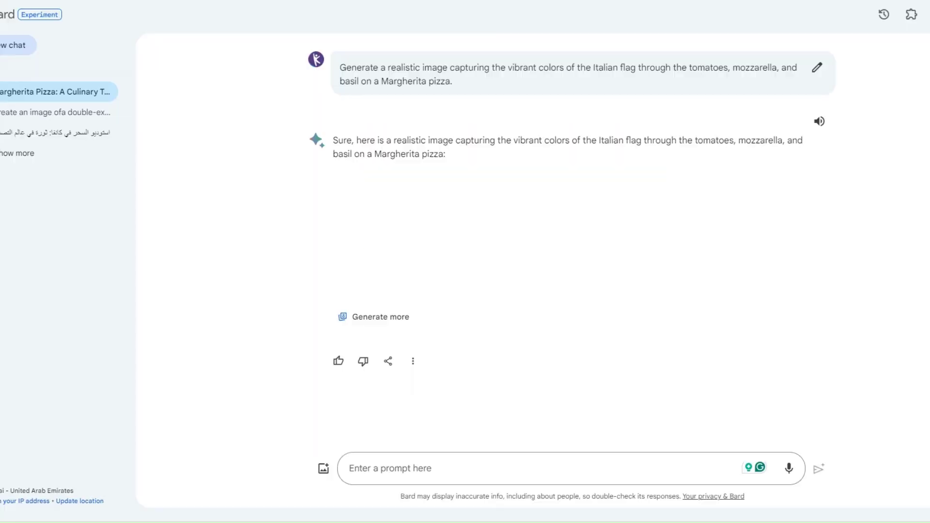
click(381, 318)
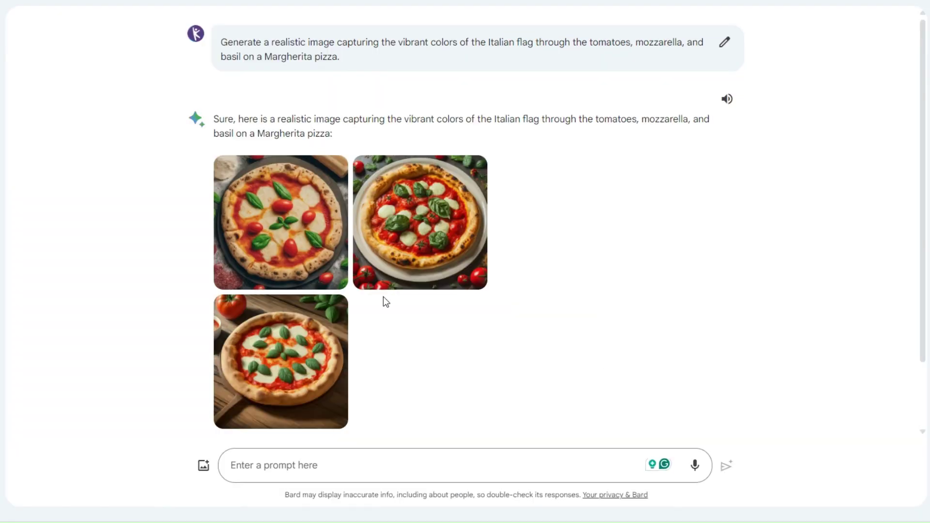
click(408, 274)
key(Escape)
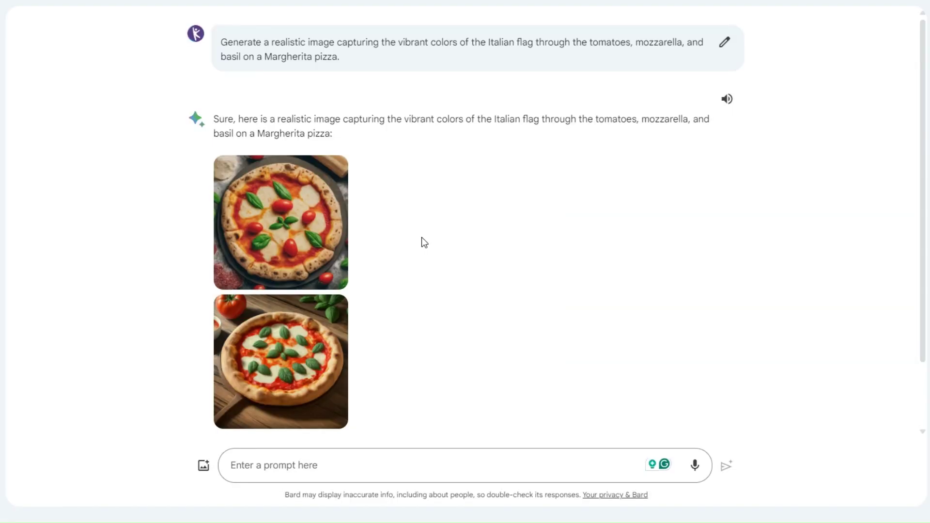
click(425, 242)
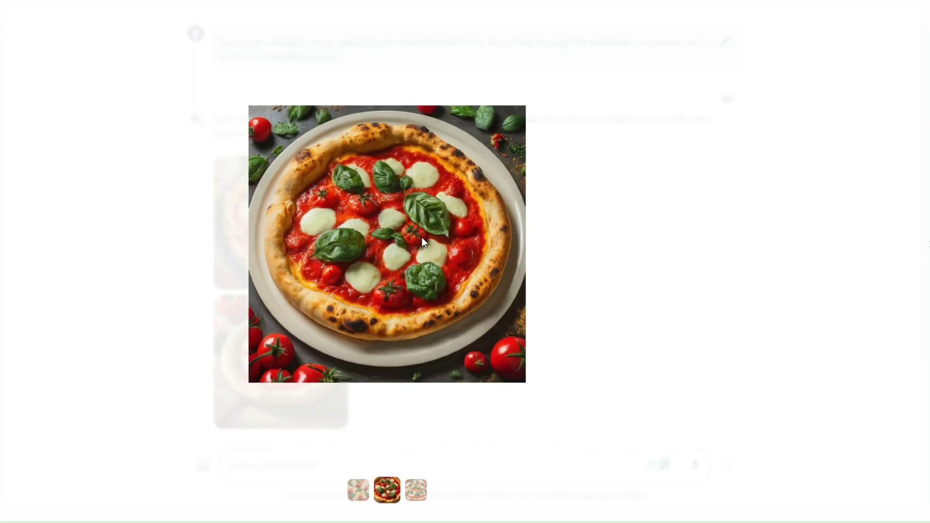
key(Escape)
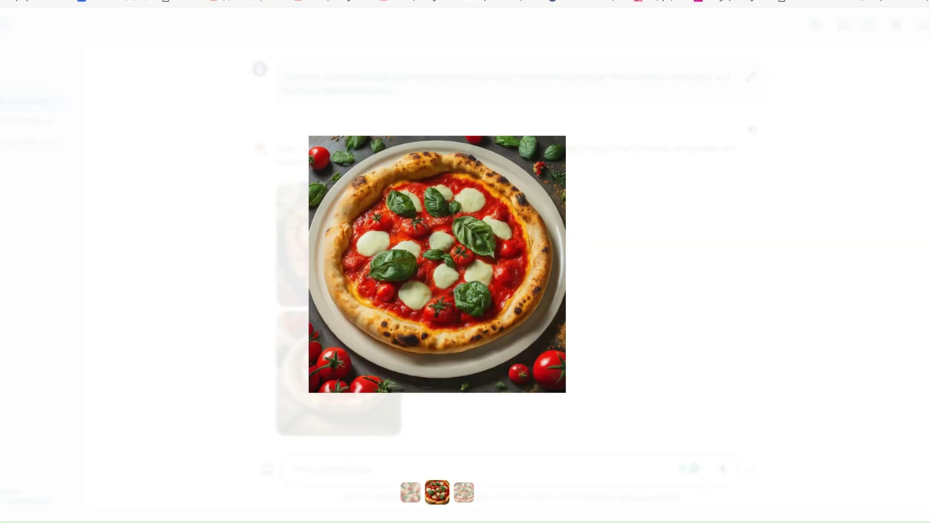
key(Escape)
Submit the prompt "Generate an anime image for small kitten, playing at background, high details and quality, 4k"
click(342, 473)
text(Ge)
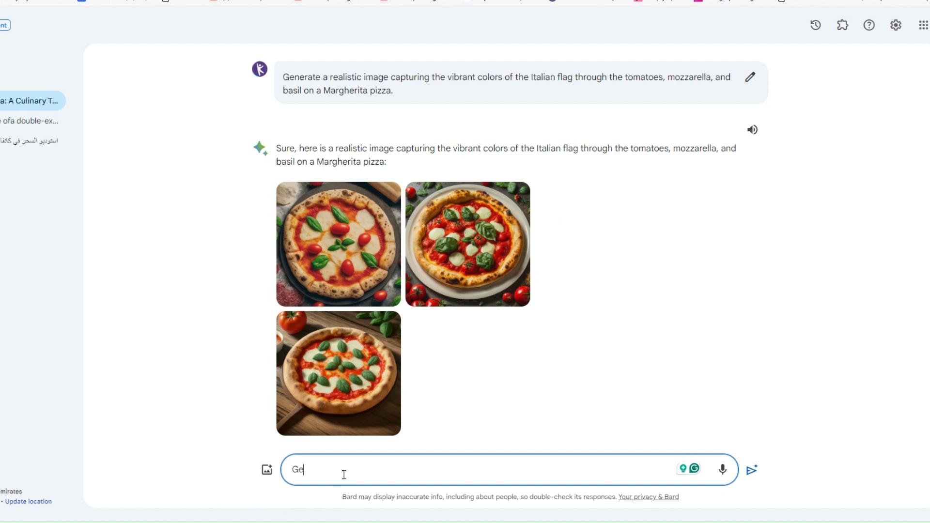
text(nerate)
text(ate a)
text(n anime )
text(image fo)
text(r sma)
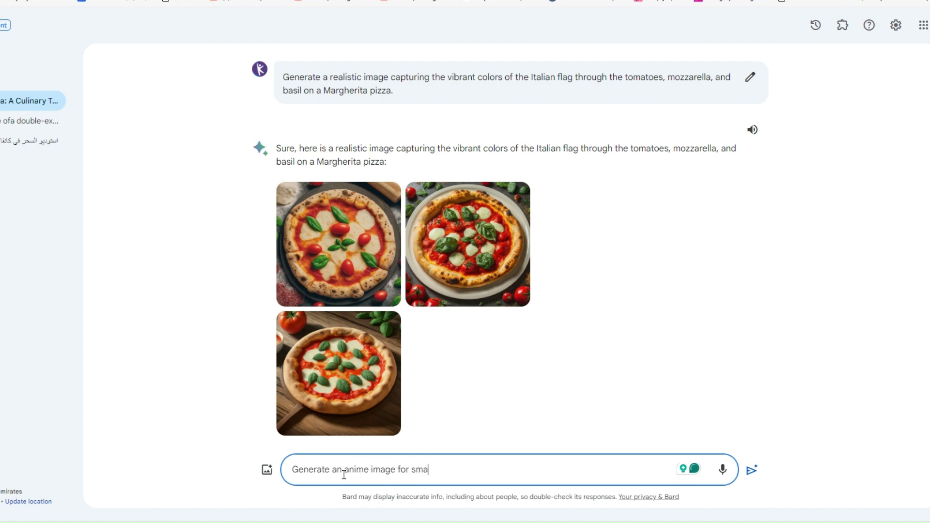
text(ll kitten, playing at backgrou)
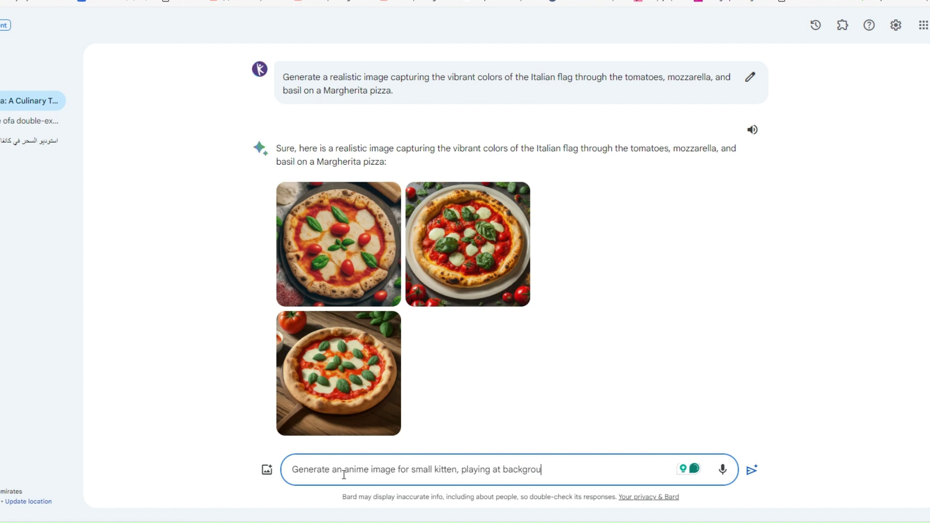
text(nd, high details and)
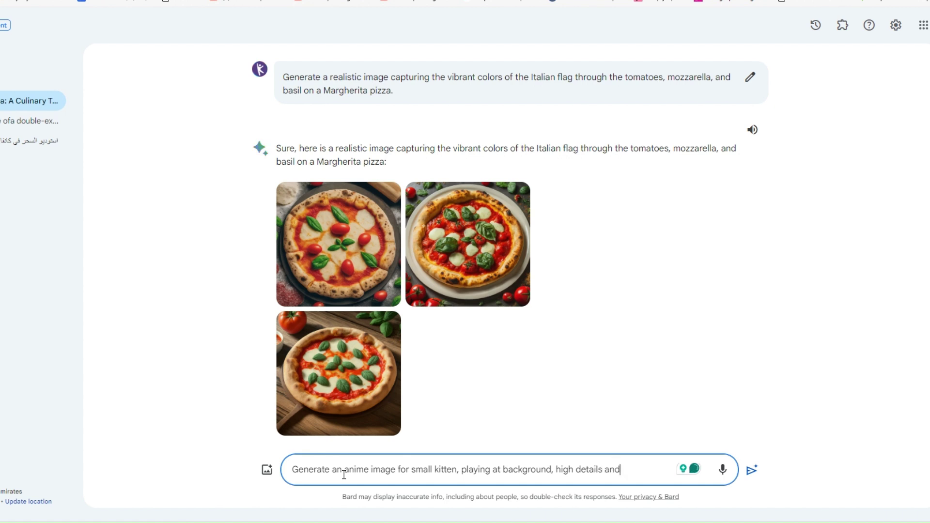
text( quality, 4k)
click(756, 475)
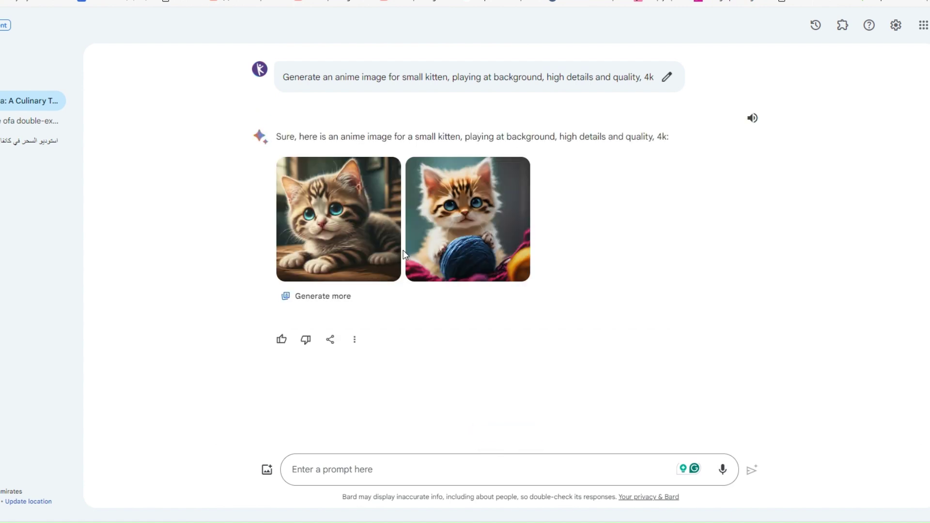
Preview the image of the kitten lying on the wooden surface and generate more kitten images
click(353, 239)
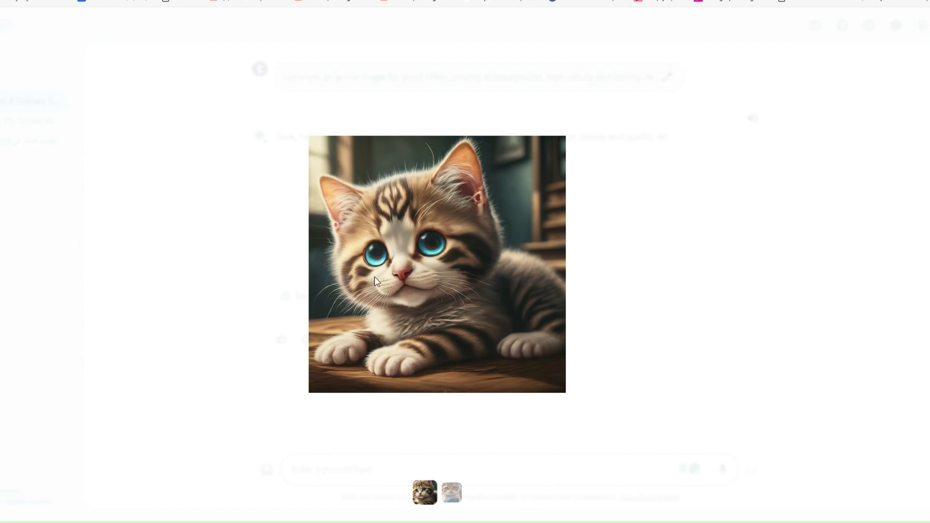
key(Escape)
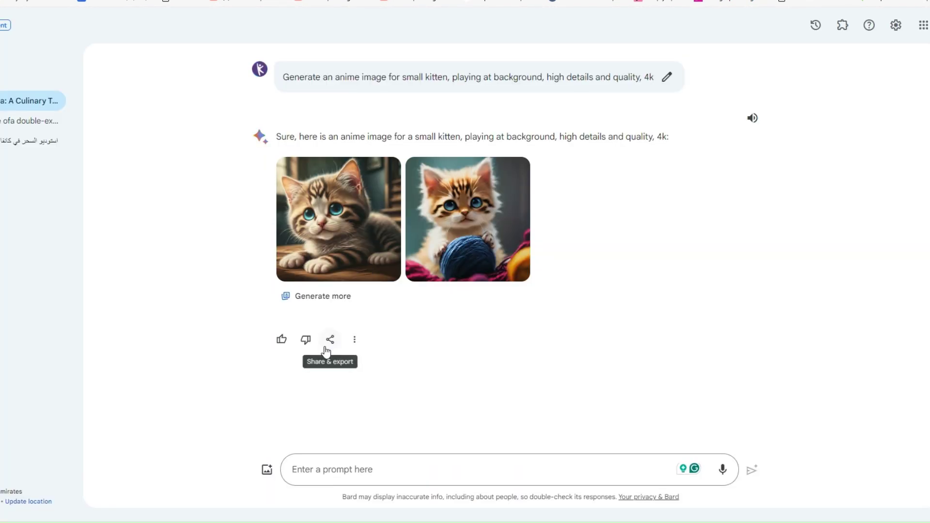
click(323, 297)
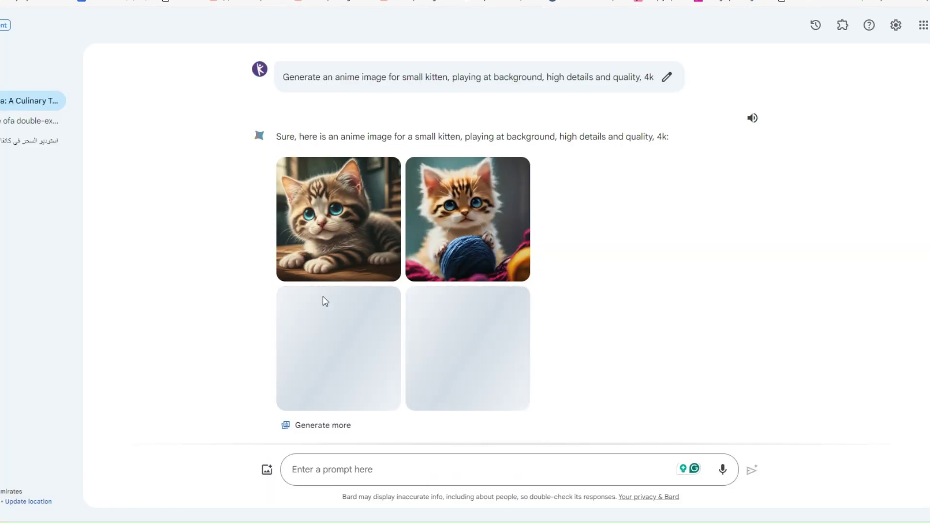